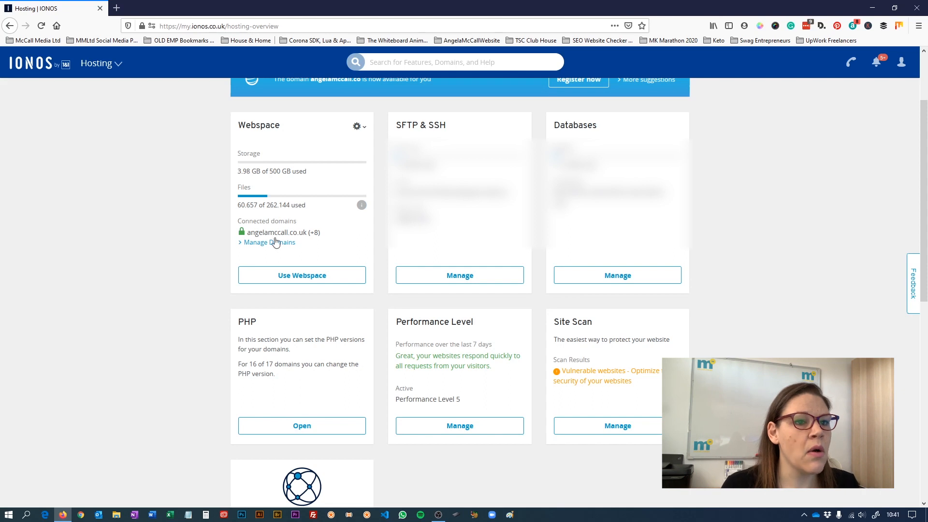
# - Open the webspace from the hosting overview
pyautogui.click(300, 275)
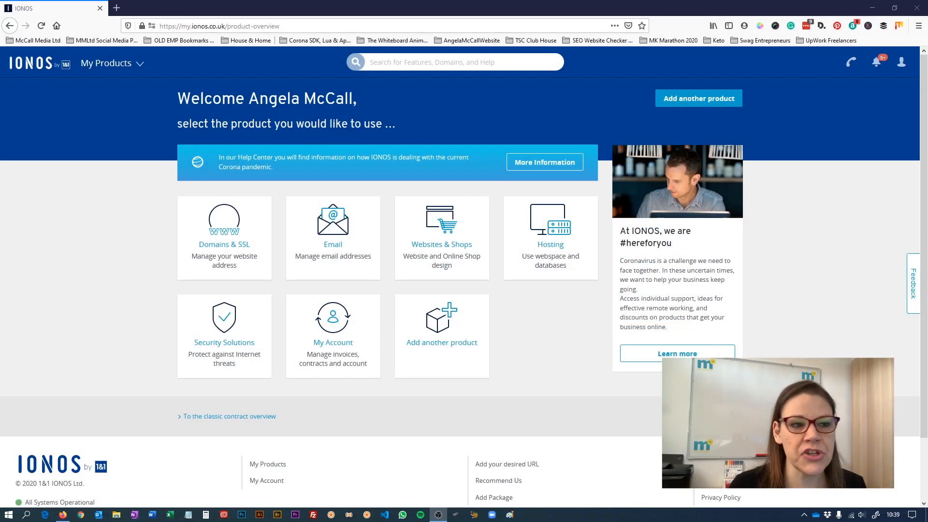
# - Connect the domain theartofsolopreneurship.com in the Domains & SSL list to its directory in the webspace
pyautogui.click(237, 205)
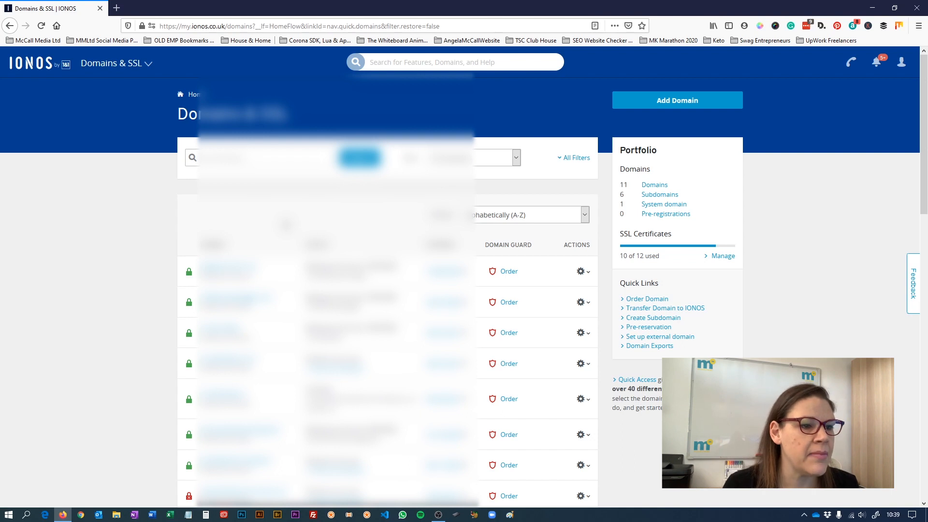
pyautogui.scroll(-4, 286, 224)
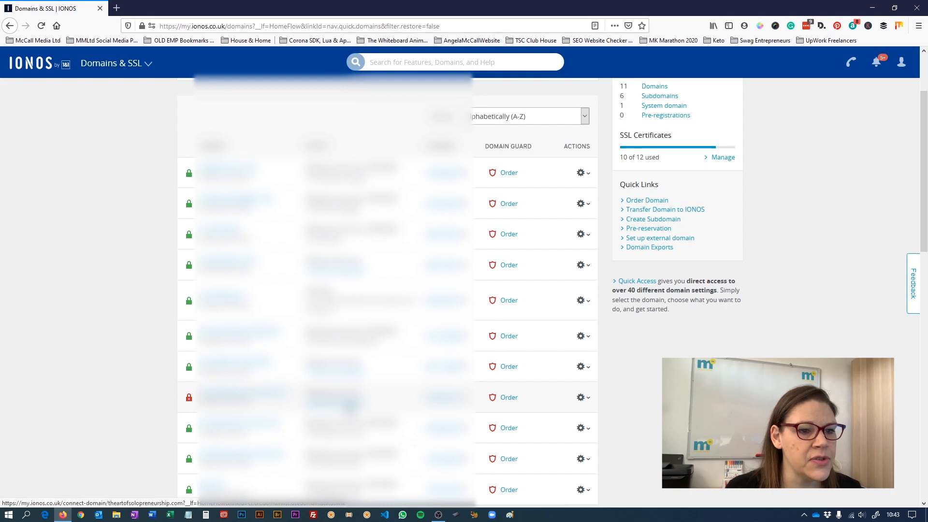
pyautogui.click(351, 402)
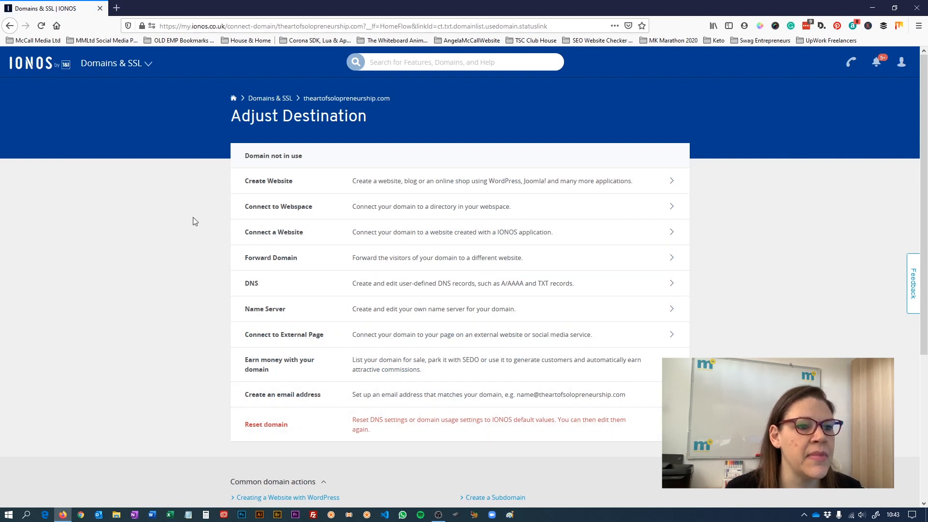
pyautogui.click(406, 208)
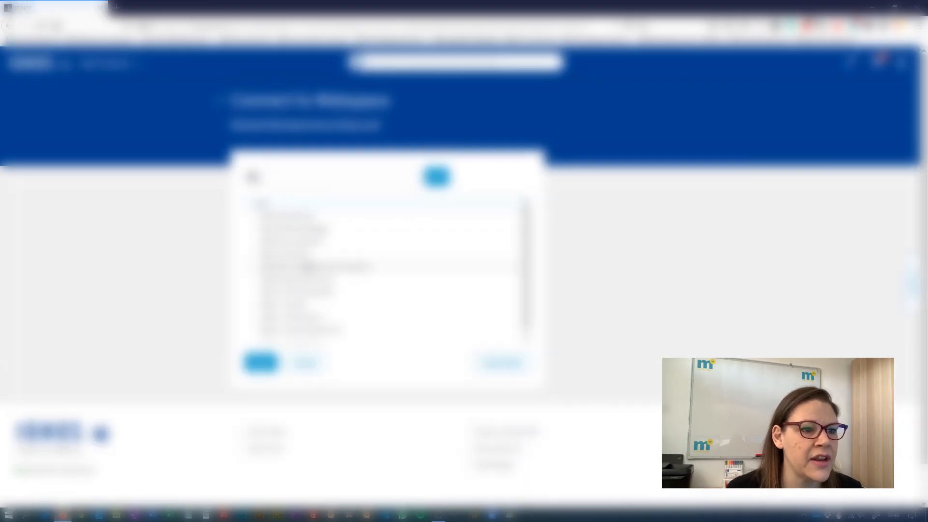
pyautogui.click(310, 266)
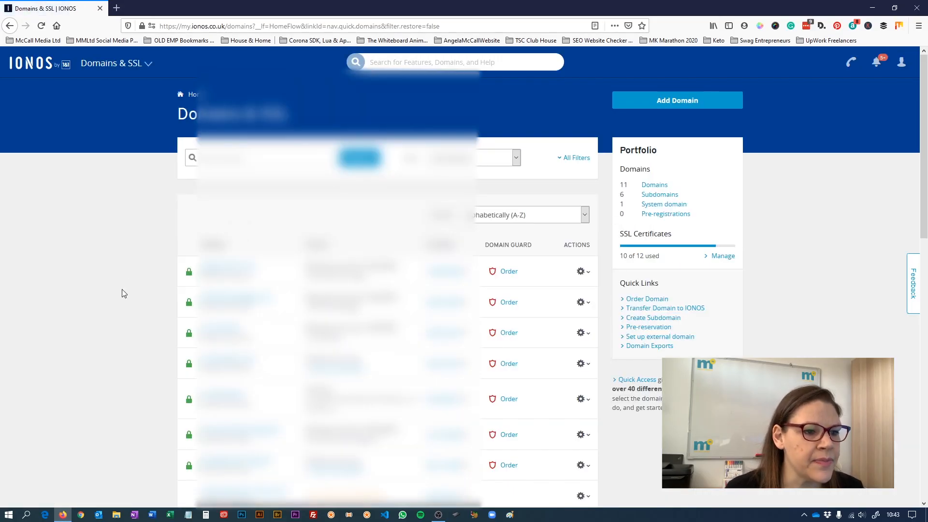
pyautogui.scroll(-3, 122, 289)
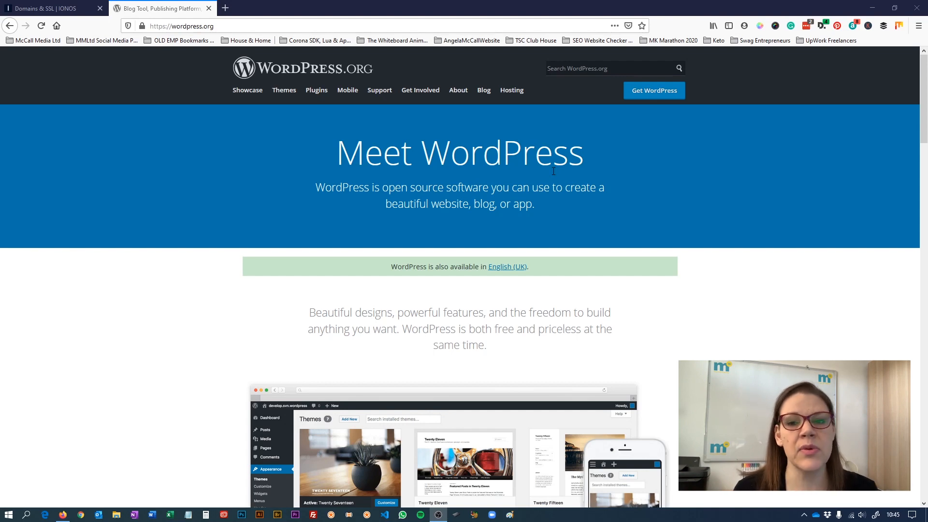
# - Download WordPress 5.4 from wordpress.org and dismiss the pop-up message
pyautogui.click(641, 93)
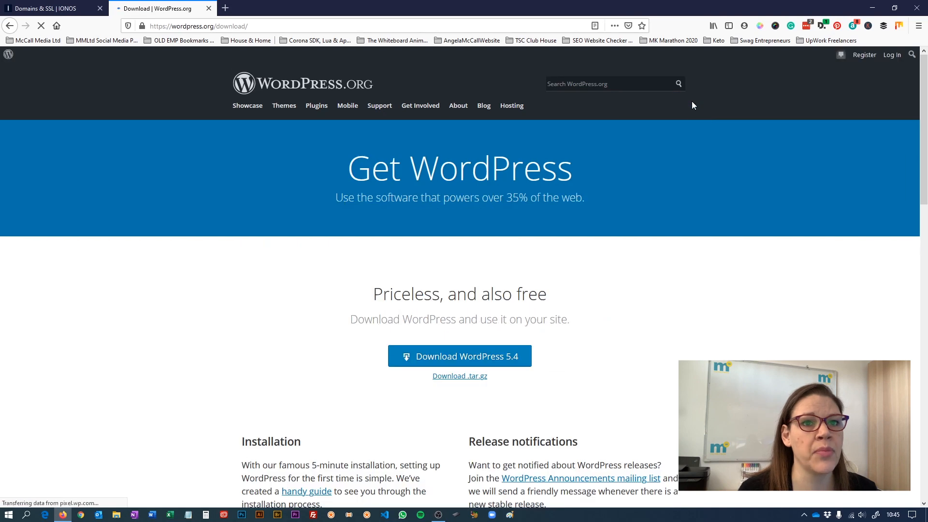
pyautogui.click(487, 357)
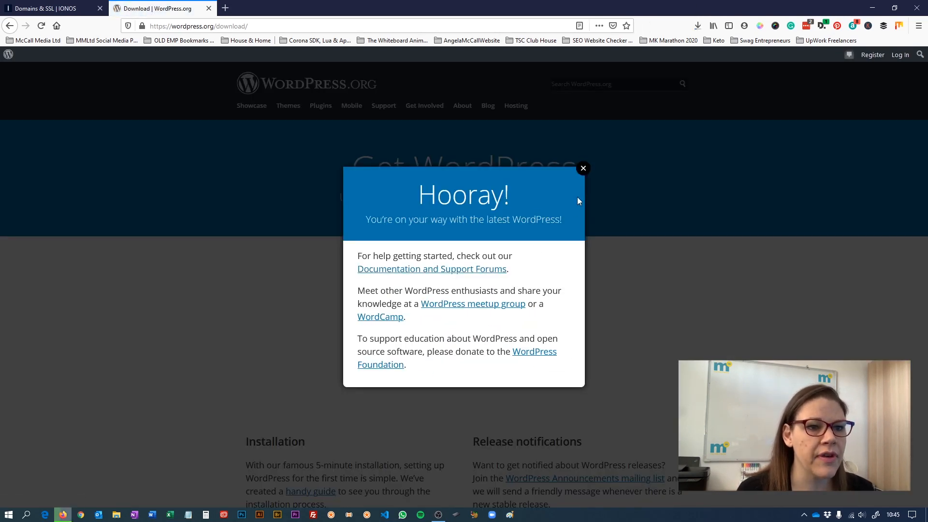
pyautogui.click(584, 169)
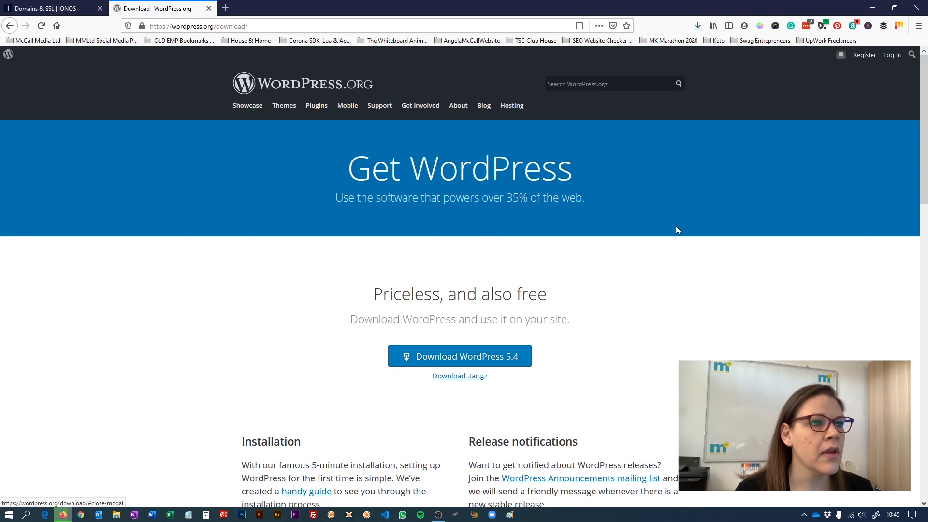
# - Extract wordpress-5.4.zip from the Downloads folder to the Desktop
pyautogui.click(700, 24)
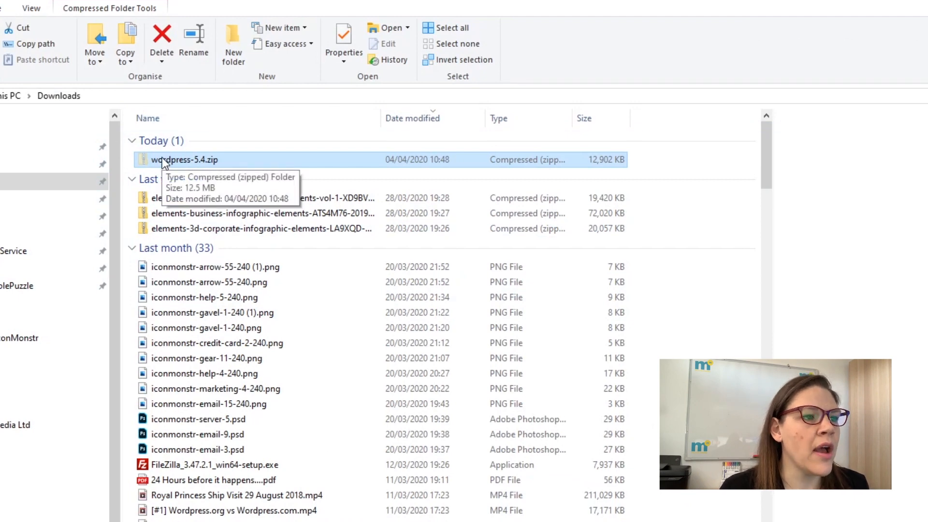
pyautogui.rightClick(162, 161)
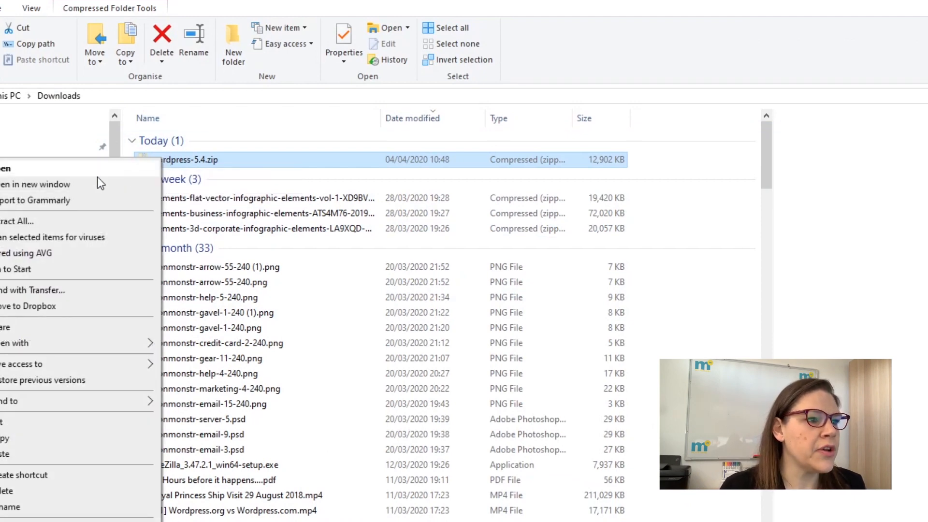
pyautogui.click(31, 220)
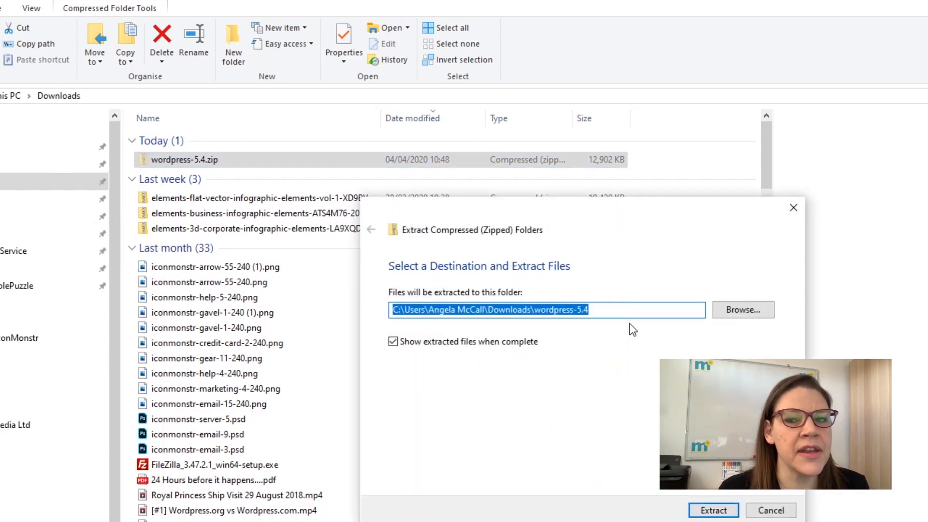
pyautogui.click(734, 312)
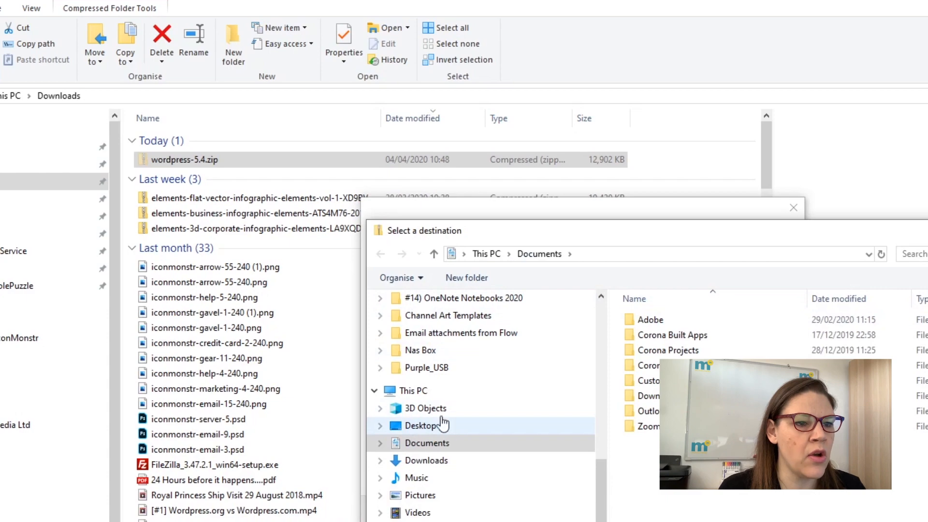
pyautogui.click(459, 426)
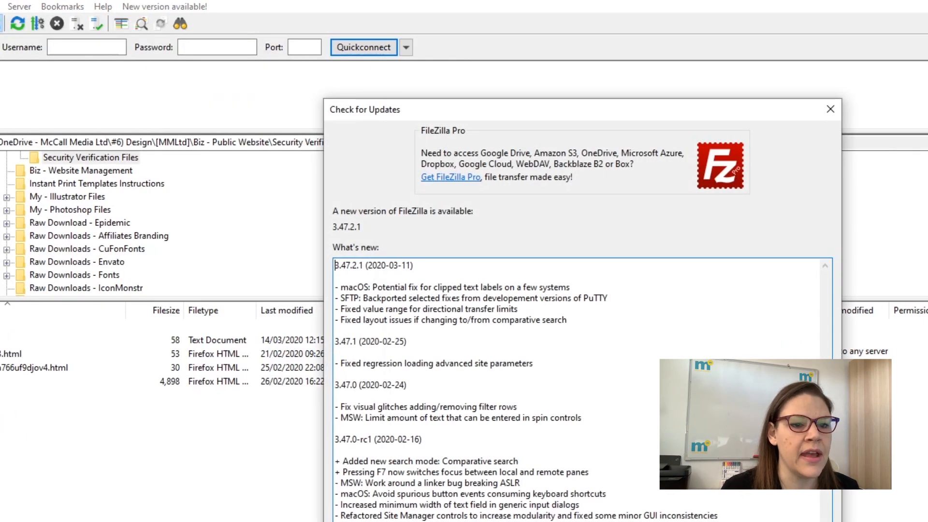
# - Dismiss the FileZilla update notice and search the web for filezilla in a new browser tab
pyautogui.press('Escape')
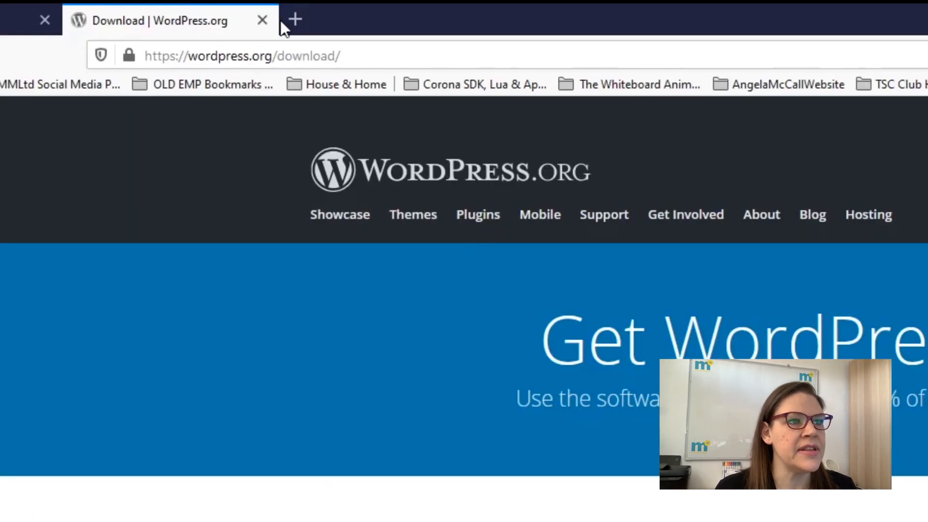
pyautogui.click(281, 21)
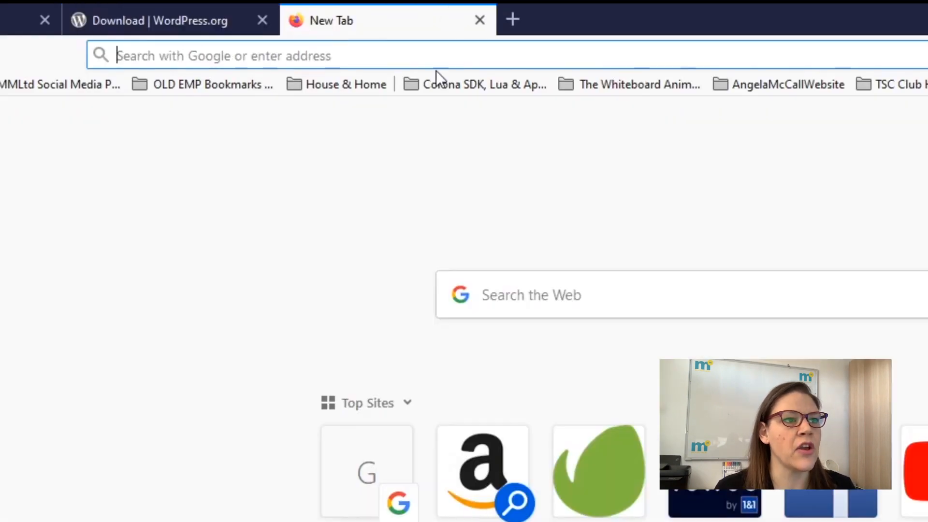
pyautogui.write('file')
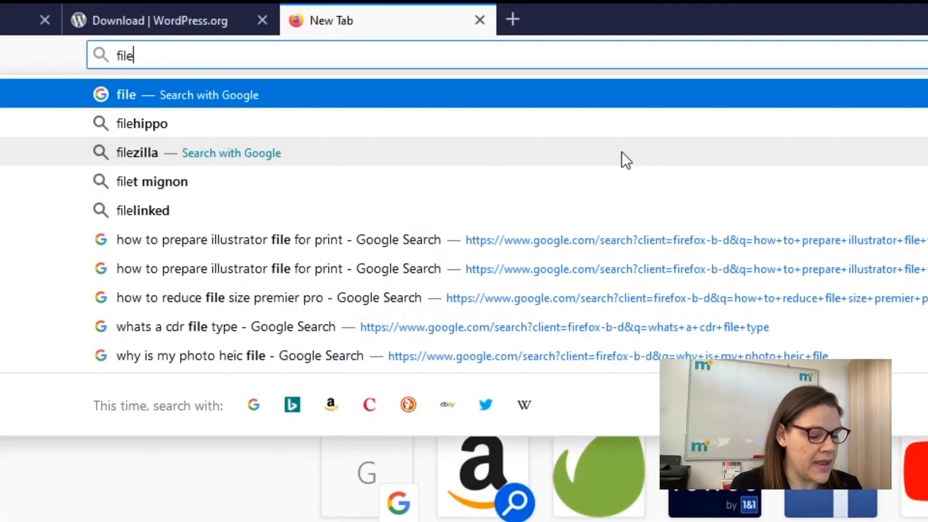
pyautogui.write('zil')
pyautogui.press('Down')
pyautogui.press('Return')
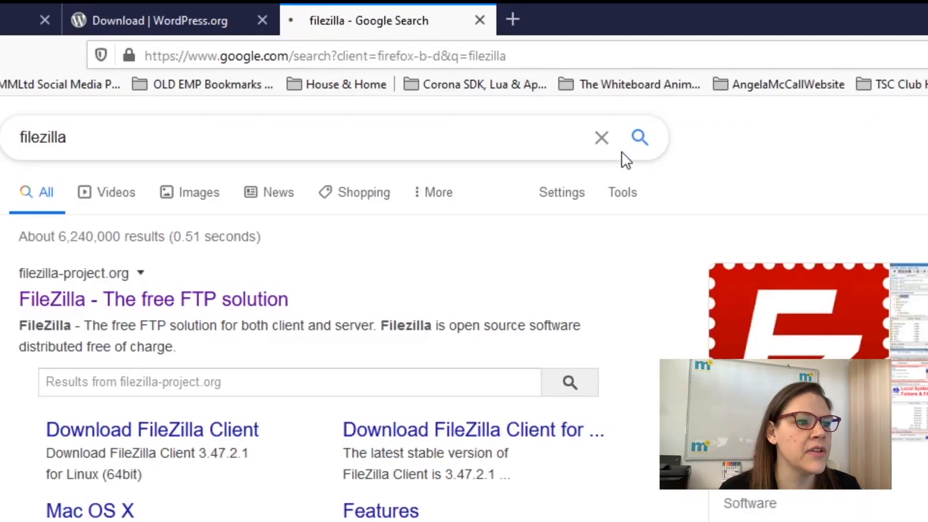
# - View the FileZilla Client download page for Windows (64bit) on the FileZilla project site and close its tab
pyautogui.click(157, 300)
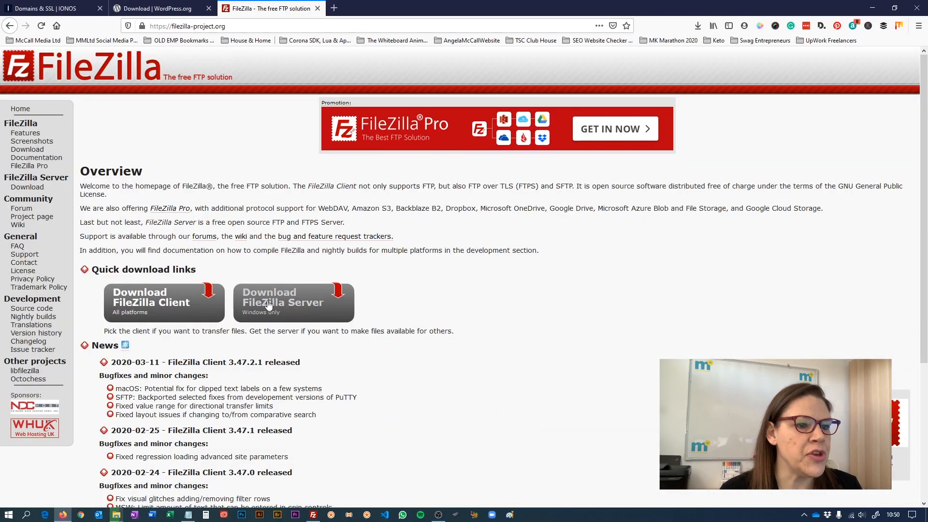
pyautogui.click(151, 302)
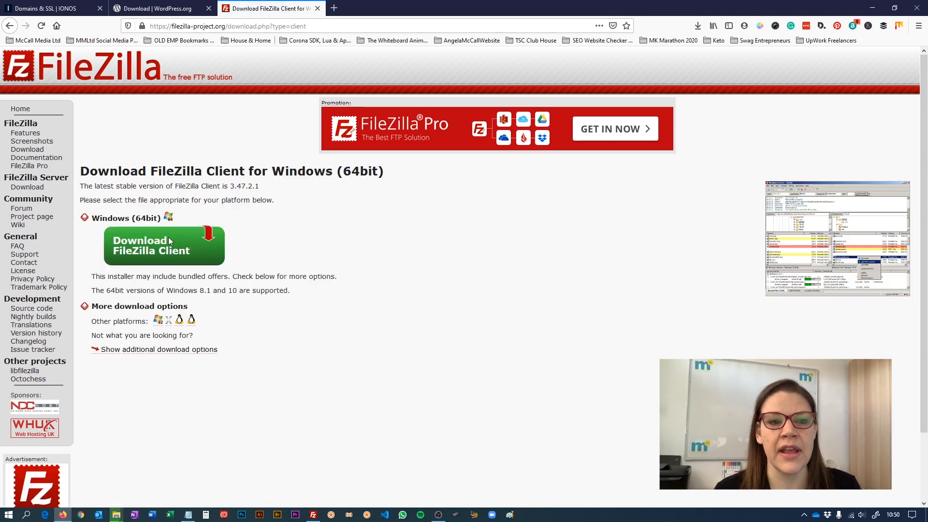
pyautogui.click(319, 8)
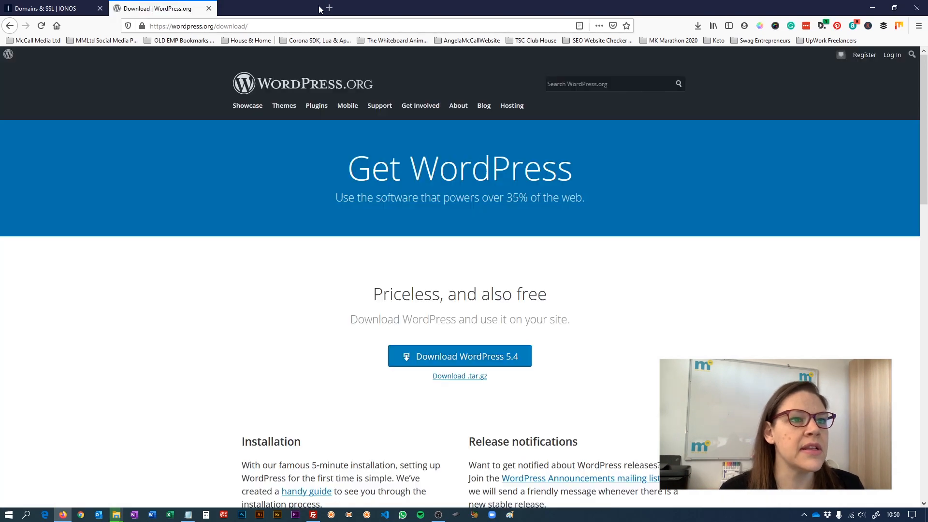
# - Switch to FileZilla and connect to the saved site AMC Partner Expert Hosting
pyautogui.click(318, 516)
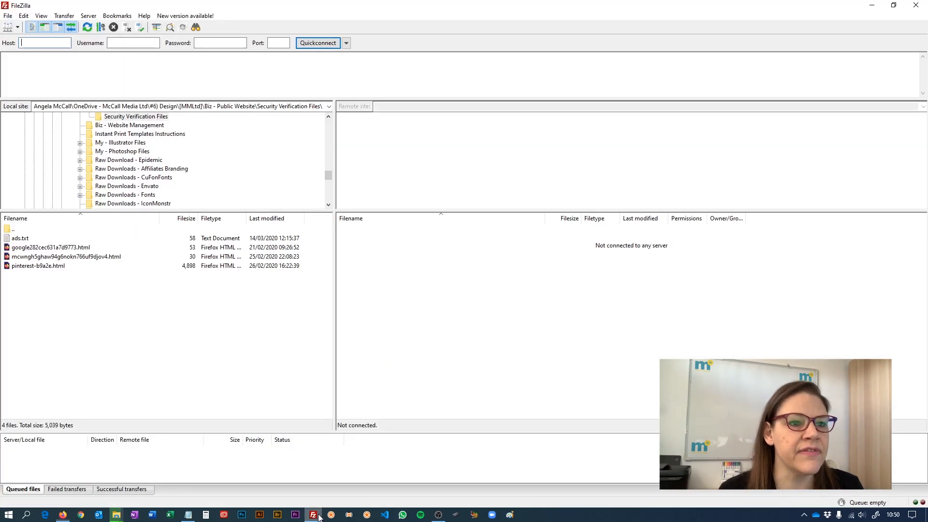
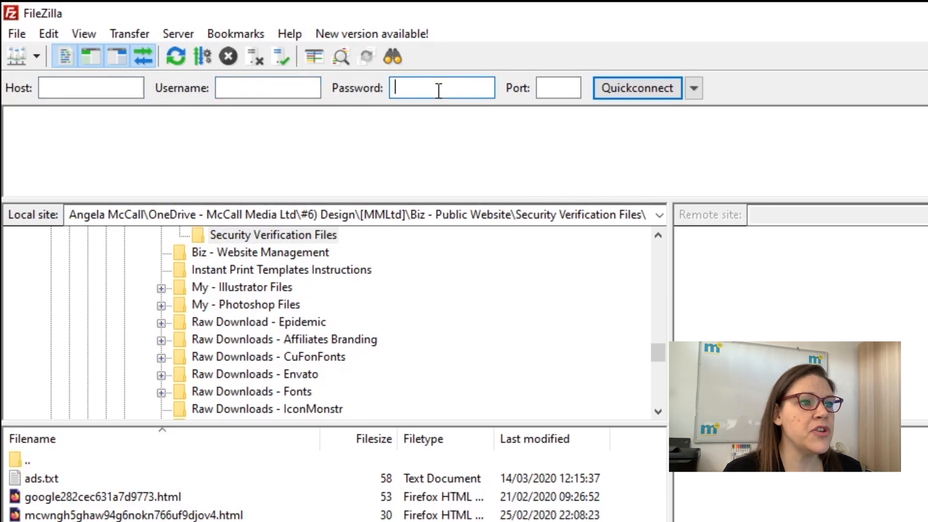
pyautogui.click(549, 88)
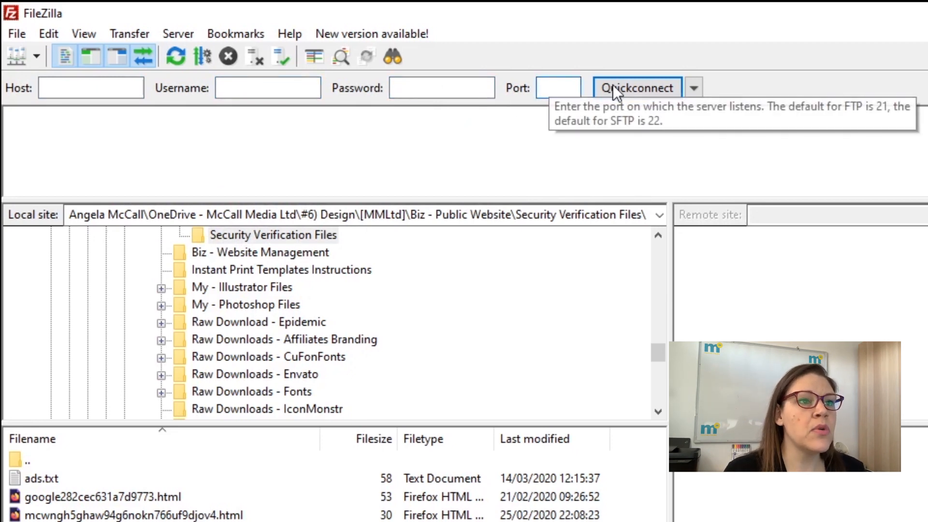
pyautogui.click(13, 36)
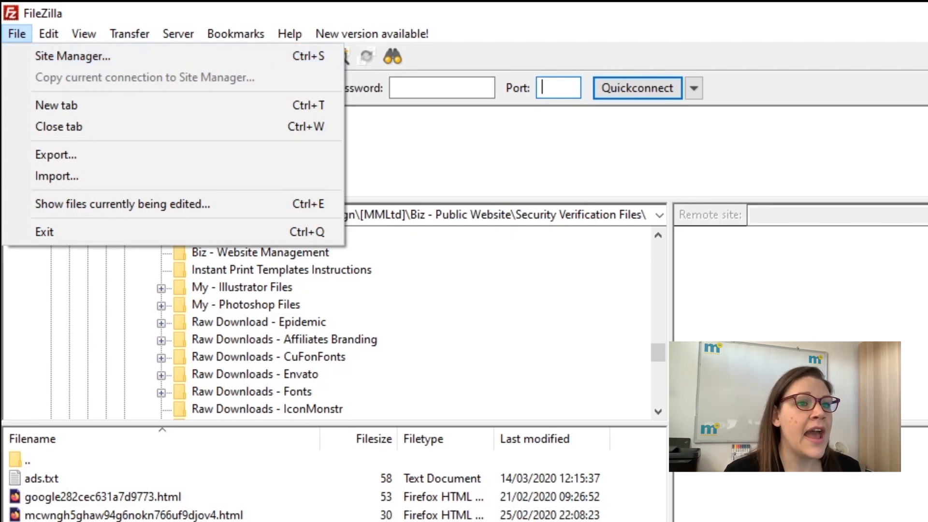
pyautogui.press('Escape')
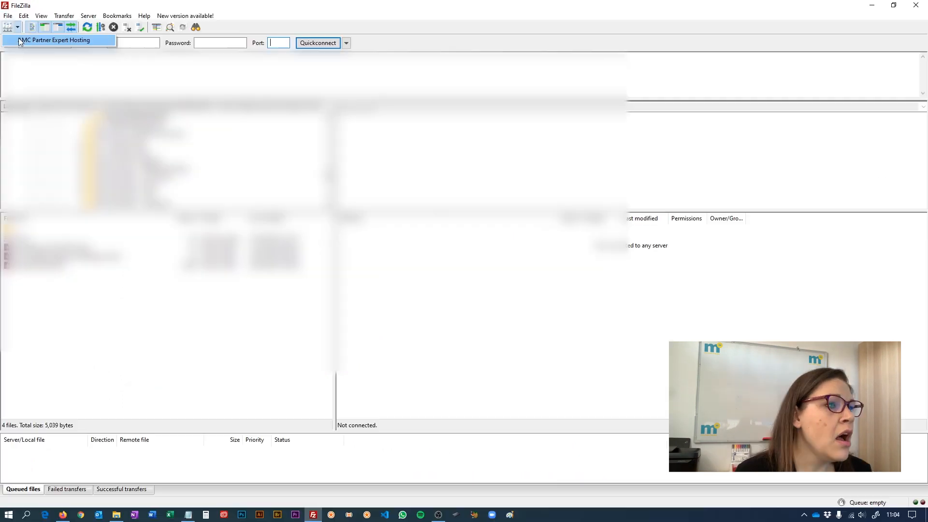
pyautogui.click(19, 41)
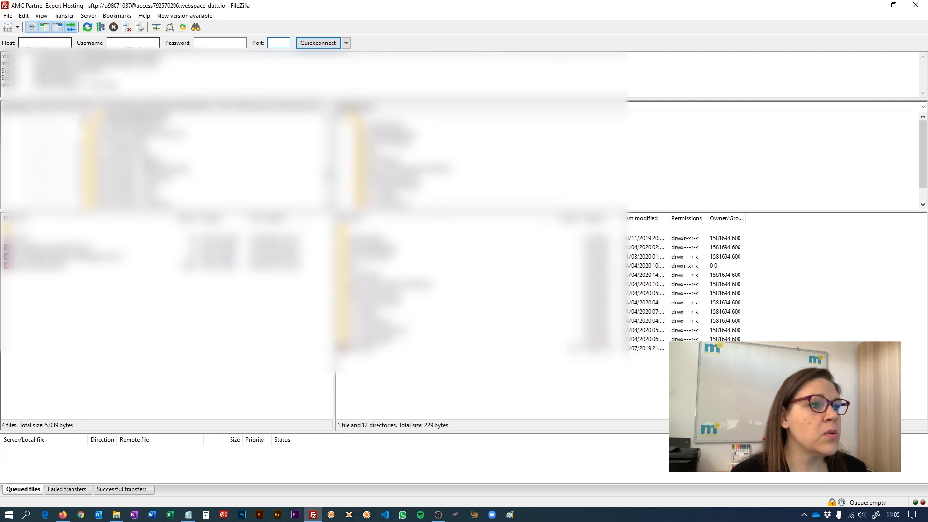
# - Enlarge the message log downwards and widen the local site pane
pyautogui.moveTo(99, 99); pyautogui.dragTo(73, 118)
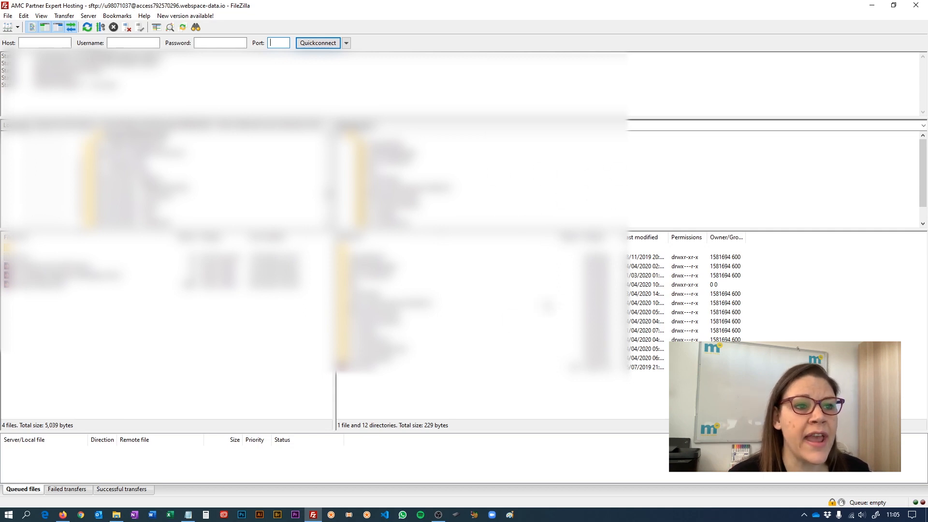
pyautogui.moveTo(335, 314); pyautogui.dragTo(365, 315)
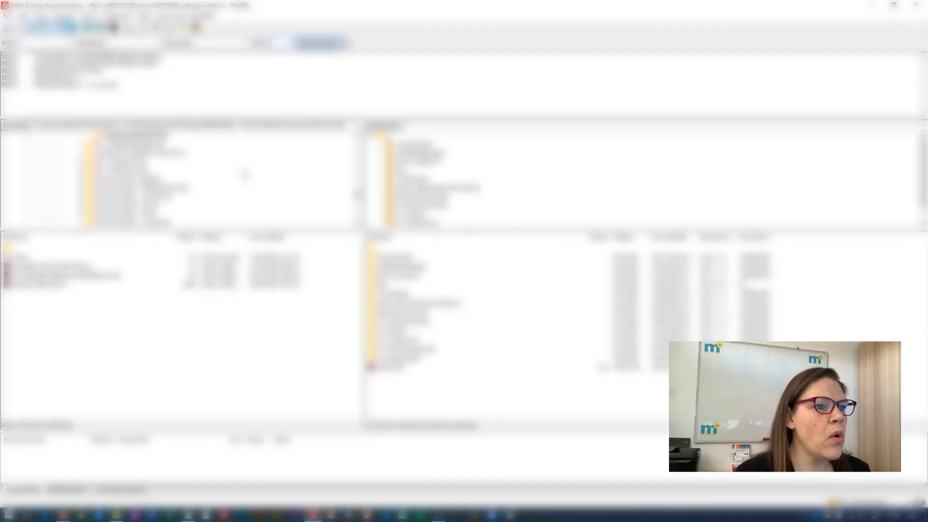
# - Browse the local site to the Desktop and open the wordpress folder inside the extracted WordPress folder
pyautogui.scroll(6, 245, 192)
pyautogui.scroll(3, 157, 198)
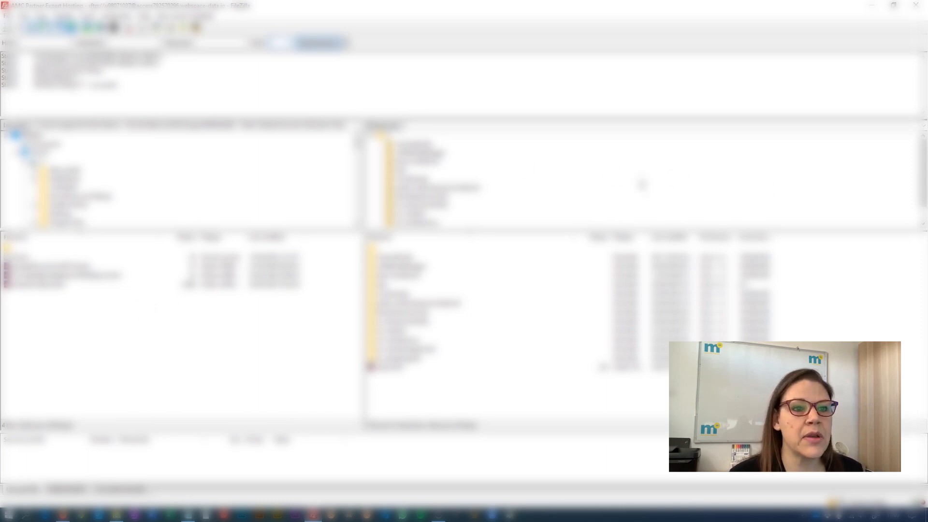
pyautogui.scroll(-1, 475, 167)
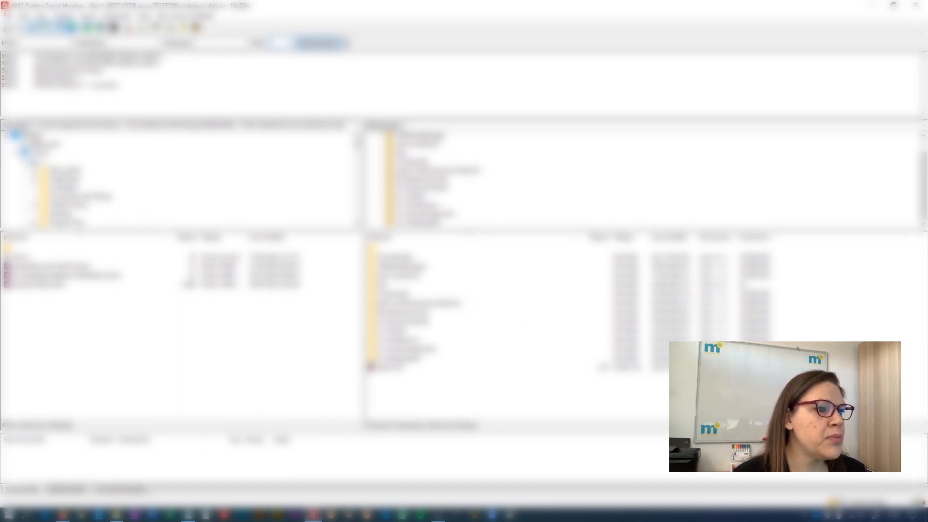
pyautogui.click(33, 137)
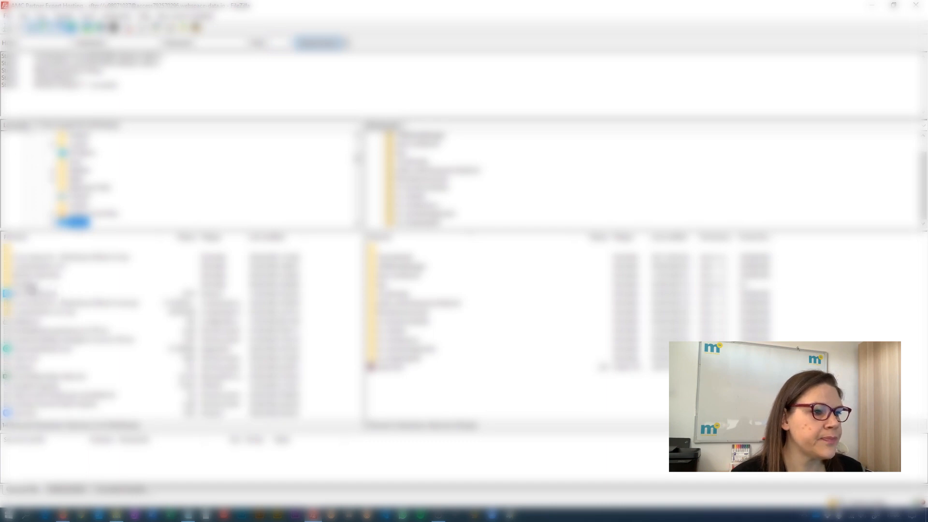
pyautogui.click(29, 285)
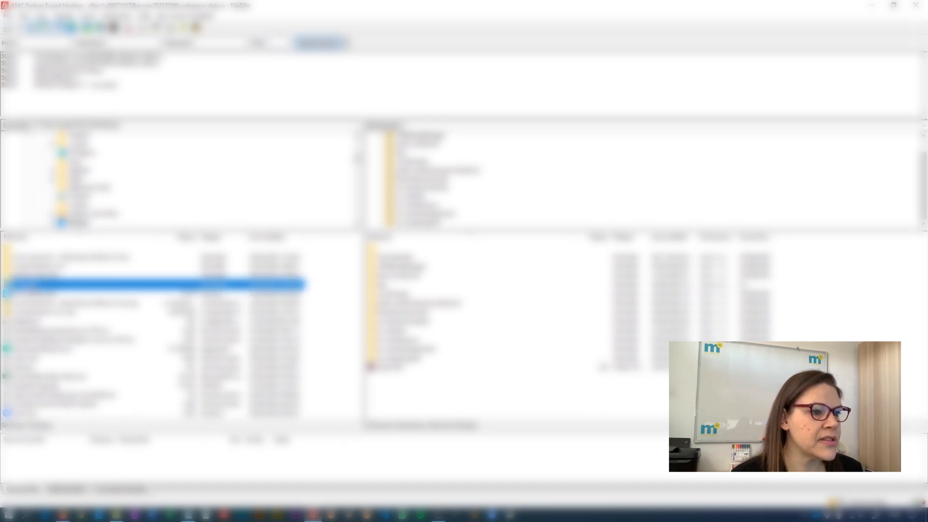
pyautogui.doubleClick(29, 286)
pyautogui.doubleClick(29, 259)
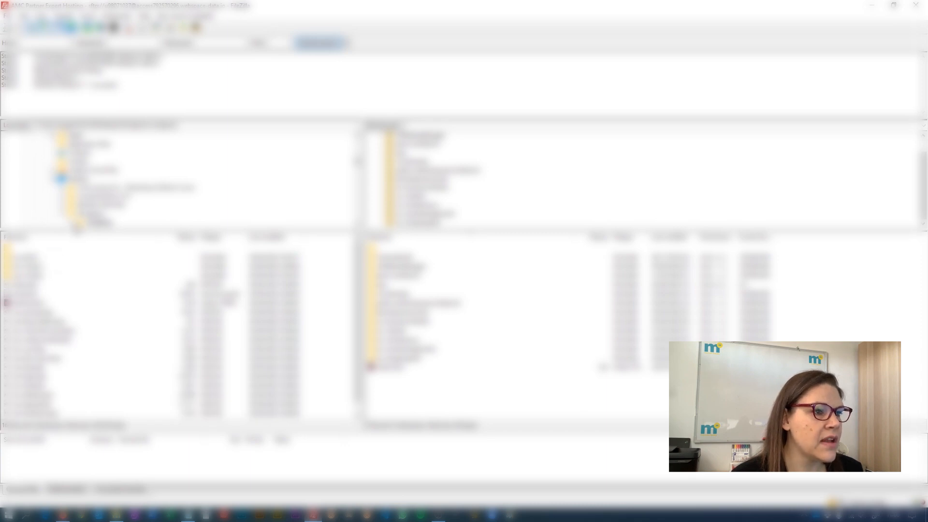
# - Enlarge the local file list and open the domain's empty folder on the remote site
pyautogui.moveTo(76, 230); pyautogui.dragTo(77, 168)
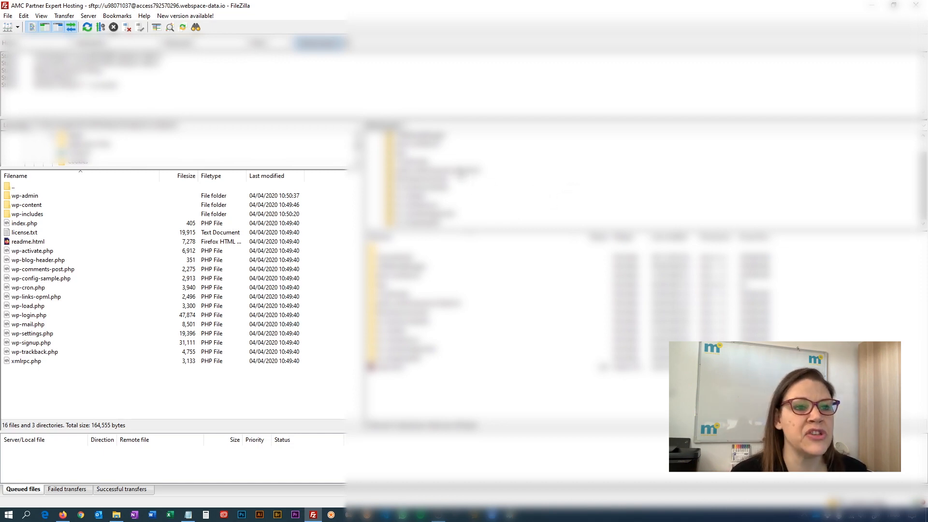
pyautogui.click(458, 171)
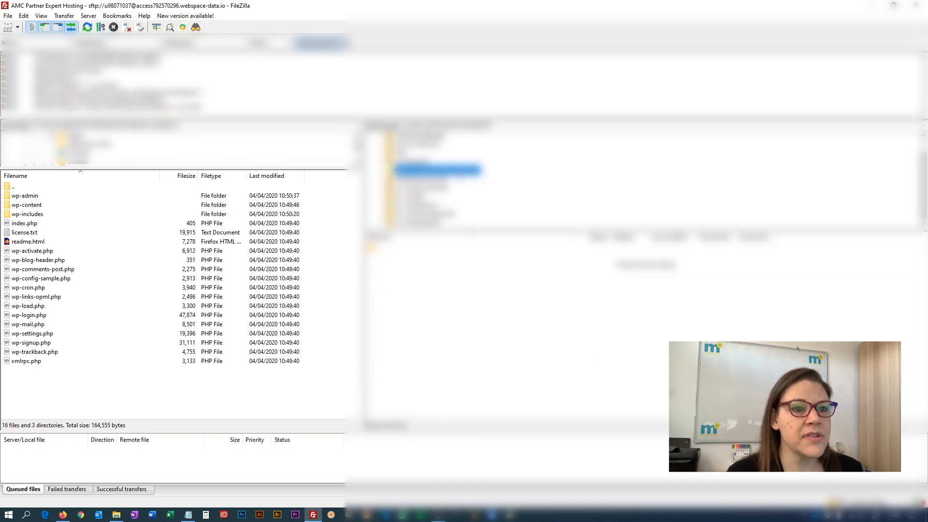
pyautogui.click(632, 265)
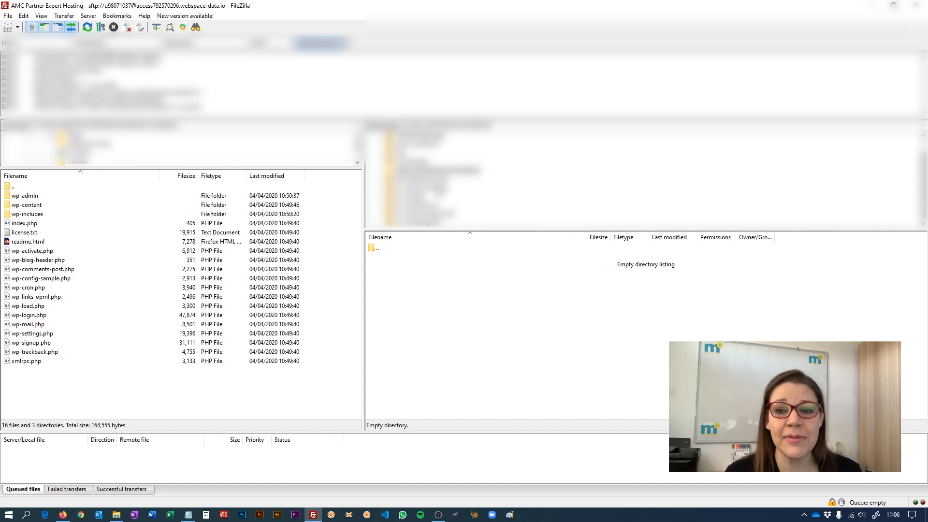
pyautogui.click(63, 516)
pyautogui.click(224, 8)
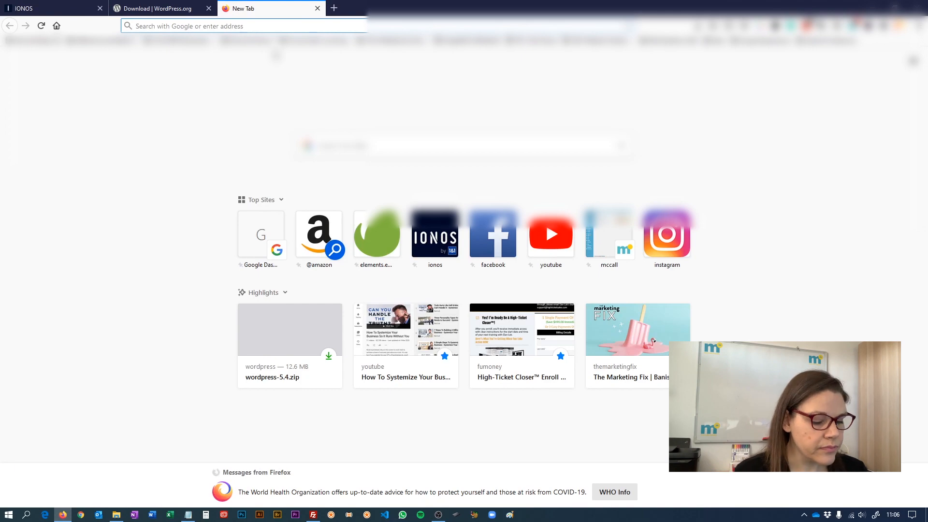
pyautogui.write('www.theartofsolopreneurship.')
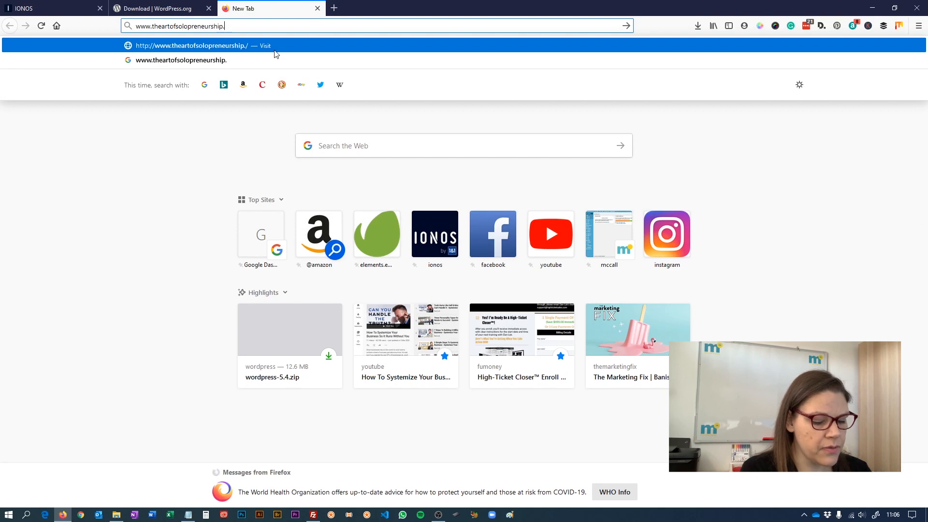
pyautogui.write('com')
pyautogui.press('Return')
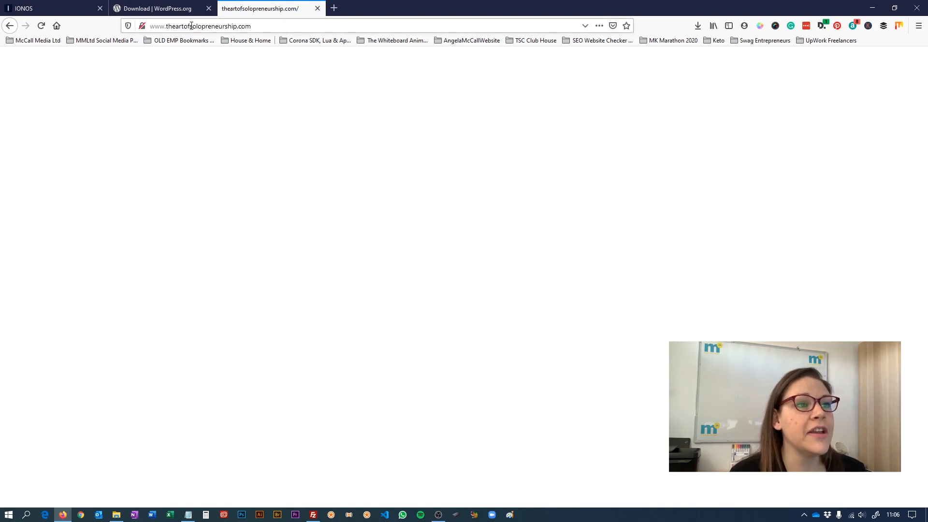
pyautogui.moveTo(151, 25); pyautogui.dragTo(294, 26)
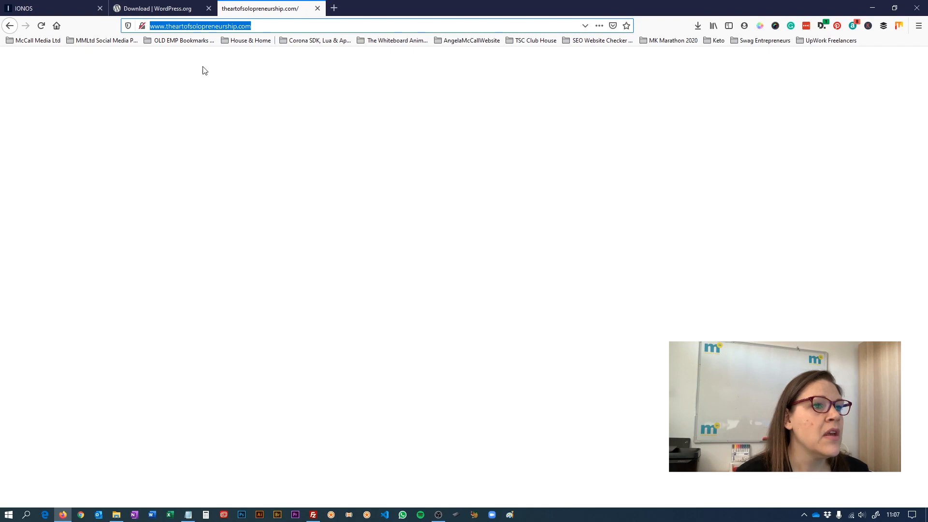
# - Switch back to FileZilla and upload all local WordPress files and folders, wp-admin through xmlrpc.php, into the domain's remote folder
pyautogui.click(311, 516)
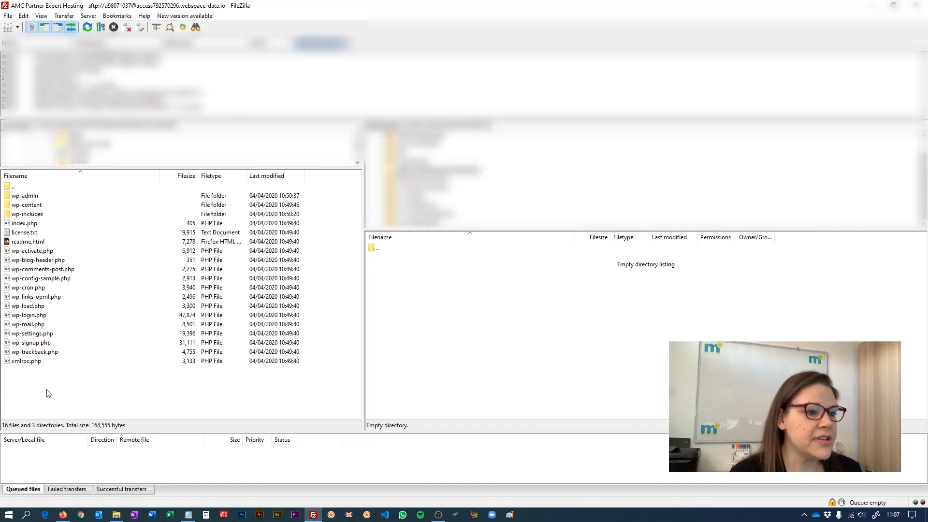
pyautogui.moveTo(48, 365); pyautogui.dragTo(28, 193)
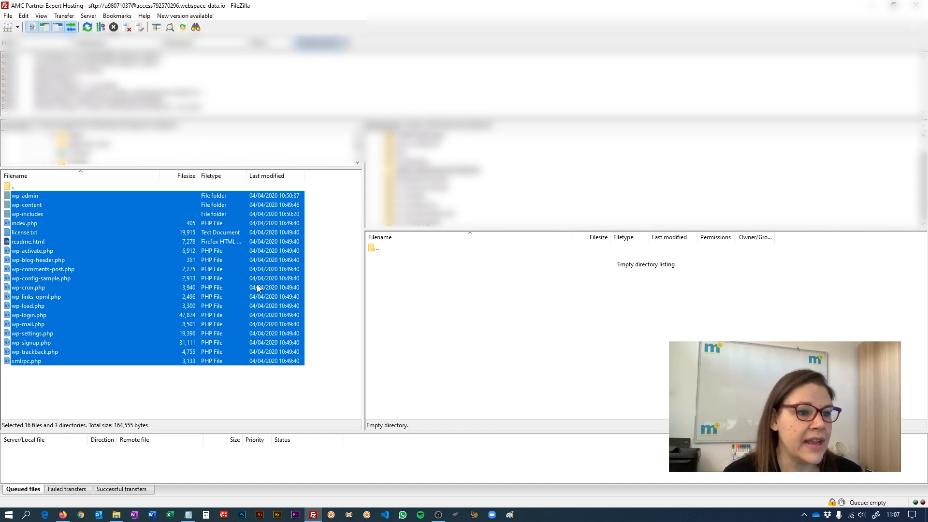
pyautogui.click(114, 393)
pyautogui.moveTo(52, 390); pyautogui.dragTo(37, 196)
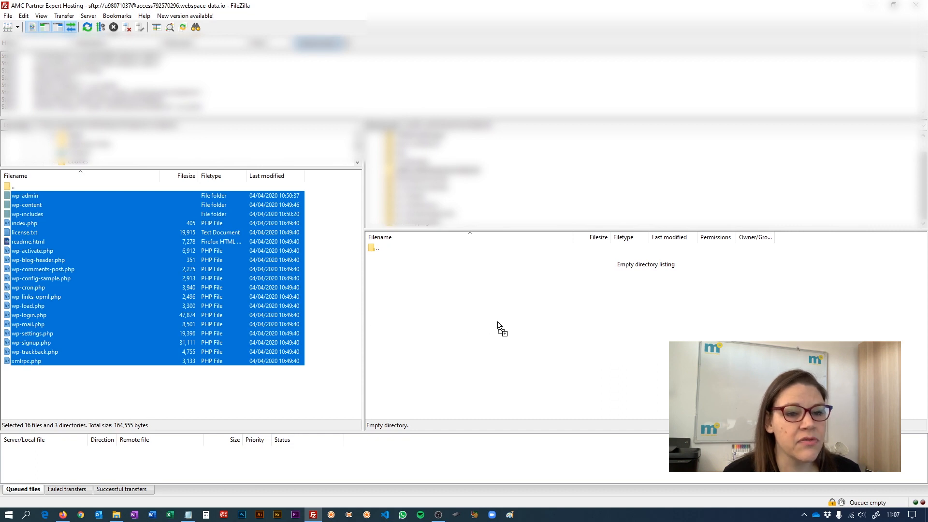
pyautogui.moveTo(499, 326); pyautogui.dragTo(499, 326)
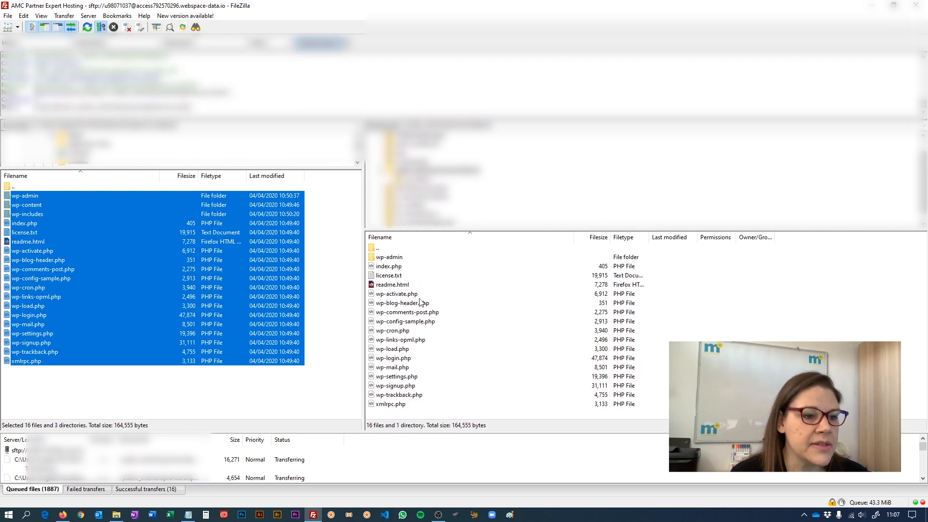
# - Enlarge the transfer queue, check the failed transfers and return to the queued files
pyautogui.moveTo(276, 431); pyautogui.dragTo(266, 355)
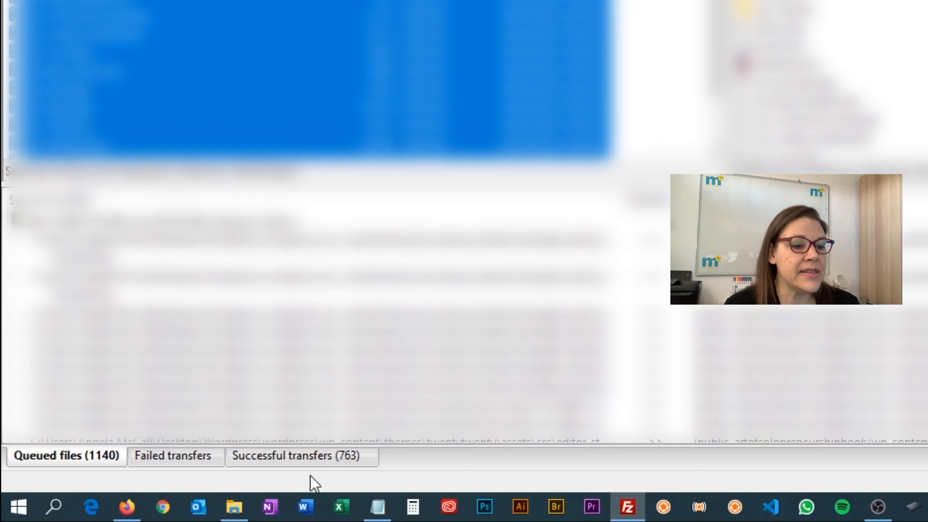
pyautogui.click(175, 457)
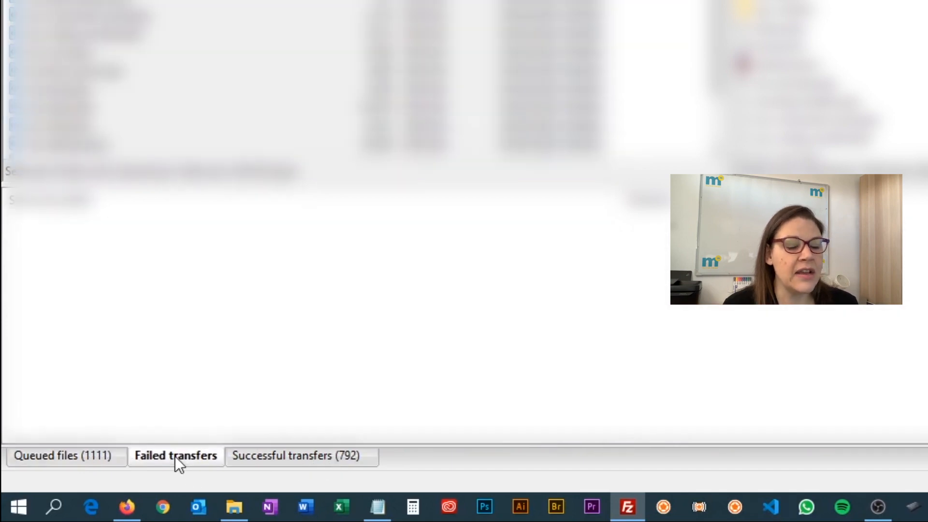
pyautogui.click(35, 456)
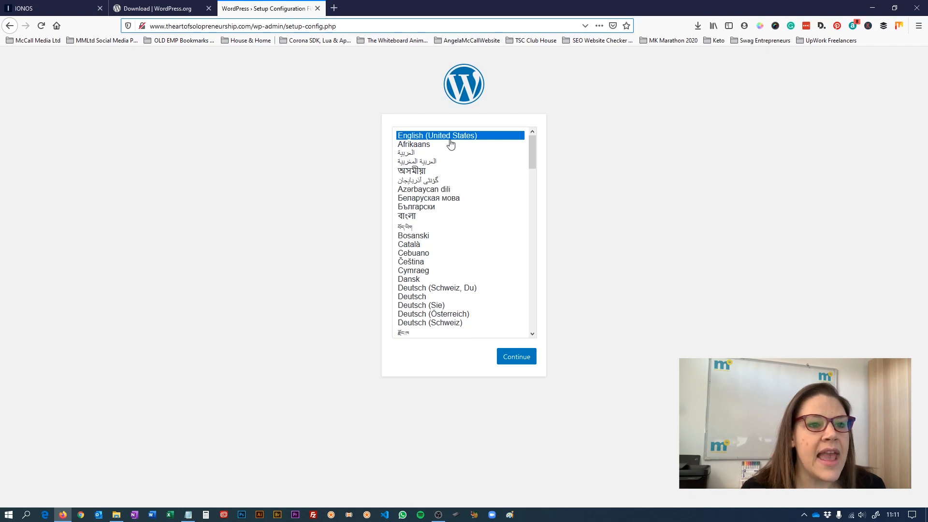
# - Set the WordPress setup language to English (UK) and continue
pyautogui.click(532, 146)
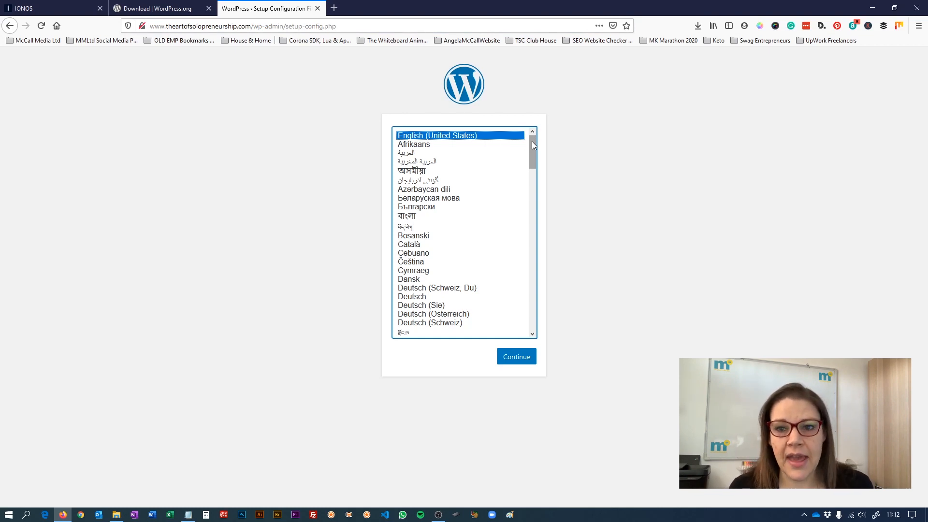
pyautogui.moveTo(531, 141); pyautogui.dragTo(530, 156)
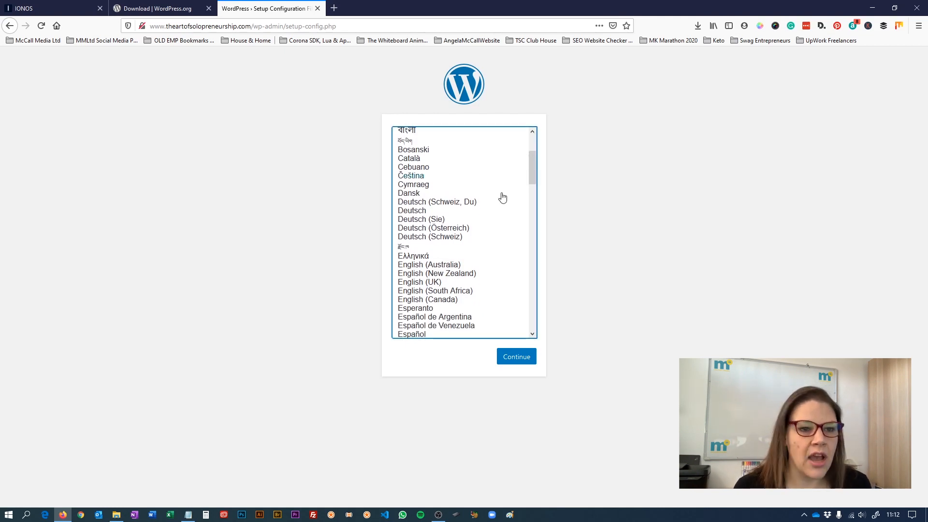
pyautogui.click(426, 285)
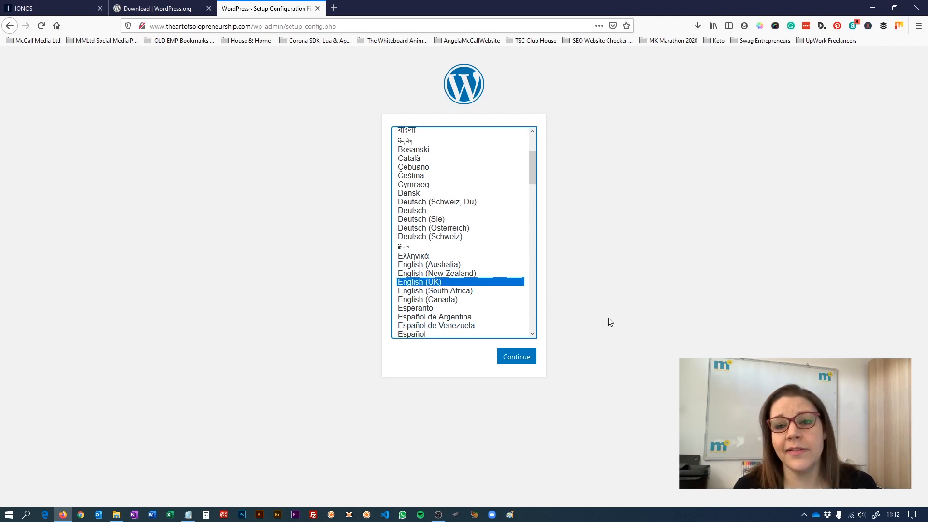
pyautogui.click(526, 363)
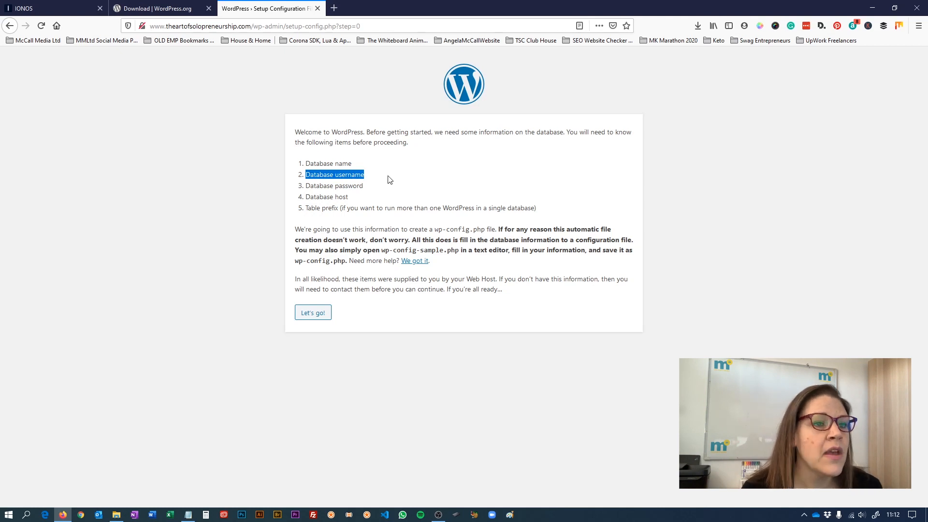
# - Review the database details WordPress requires, including password, host and table prefix, and proceed to the database setup form
pyautogui.moveTo(307, 187); pyautogui.dragTo(381, 193)
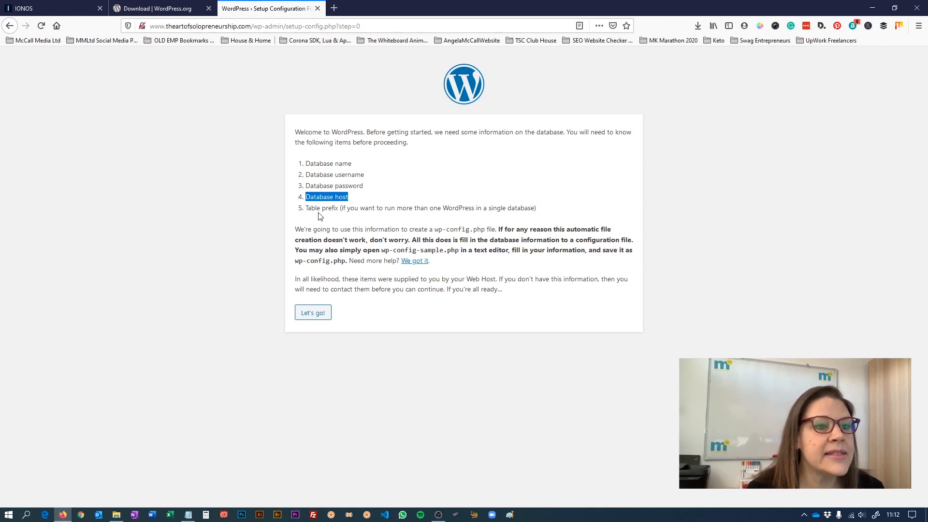
pyautogui.moveTo(306, 208); pyautogui.dragTo(507, 208)
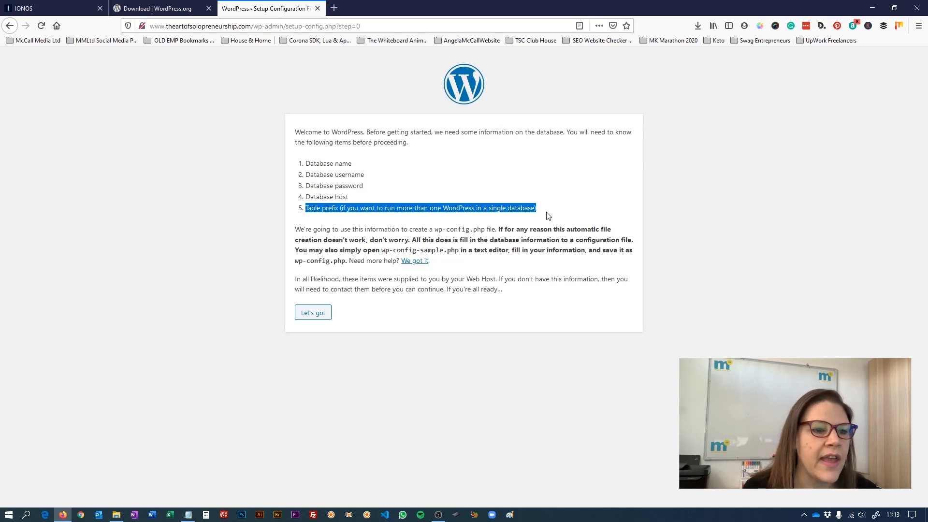
pyautogui.click(315, 314)
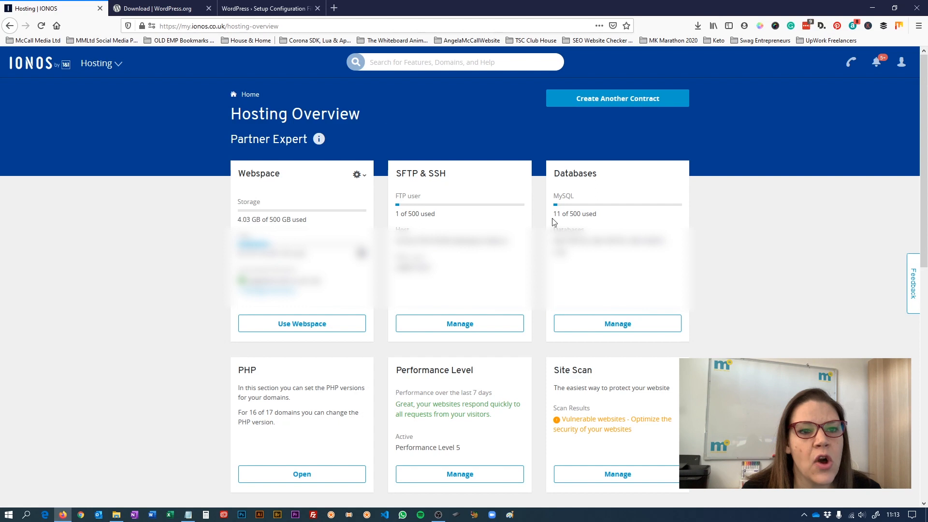
# - Open the MySQL database management of the IONOS hosting package and start creating a new database
pyautogui.click(621, 325)
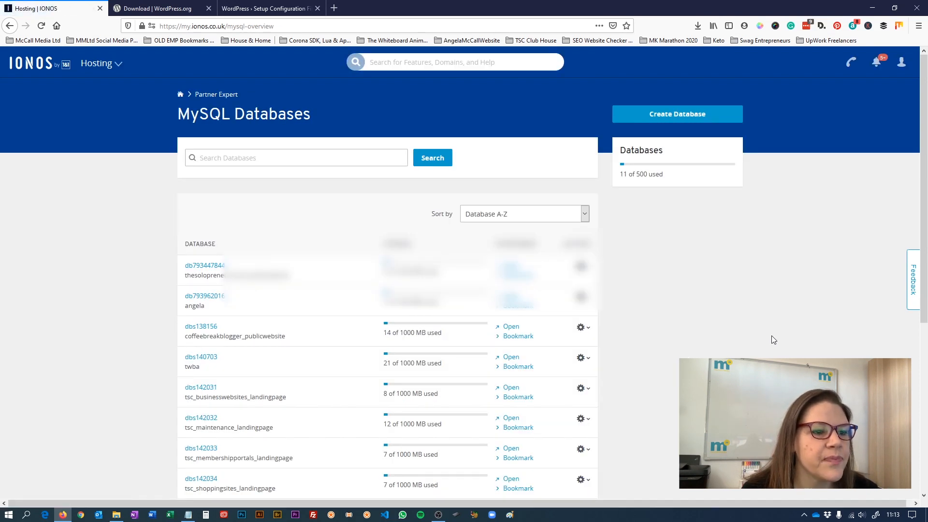
pyautogui.click(678, 115)
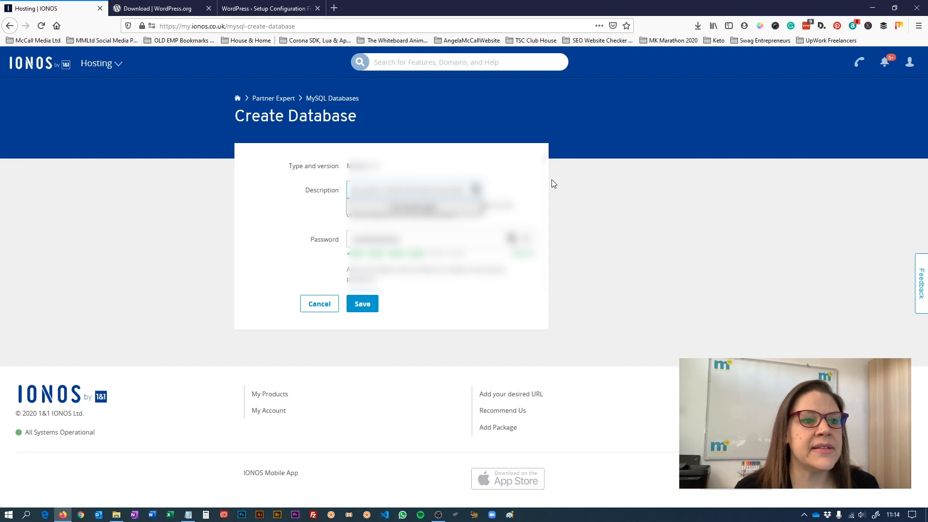
pyautogui.click(542, 177)
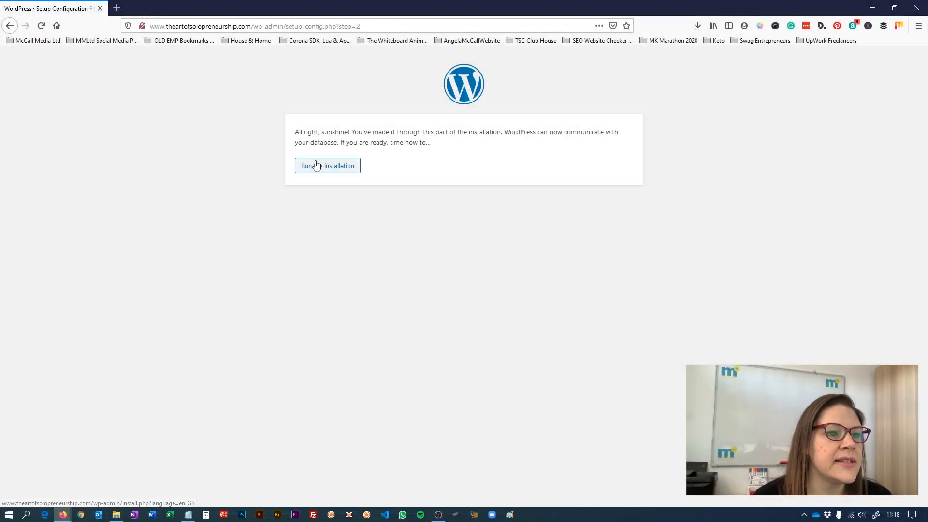
# - Run the WordPress installation with site title The Art of Solopreneurship, filling in the admin username, password and e-mail address
pyautogui.click(316, 166)
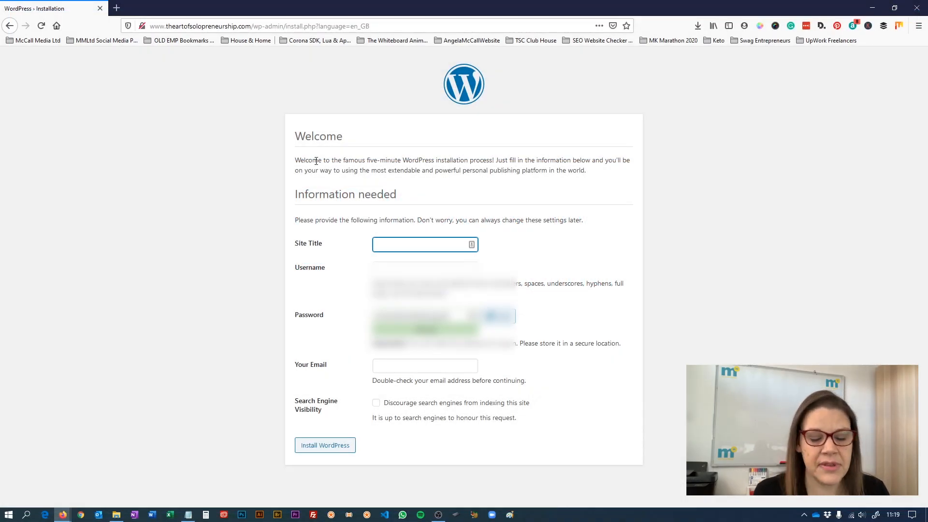
pyautogui.write('The Art of Solopreneurship')
pyautogui.press('Tab')
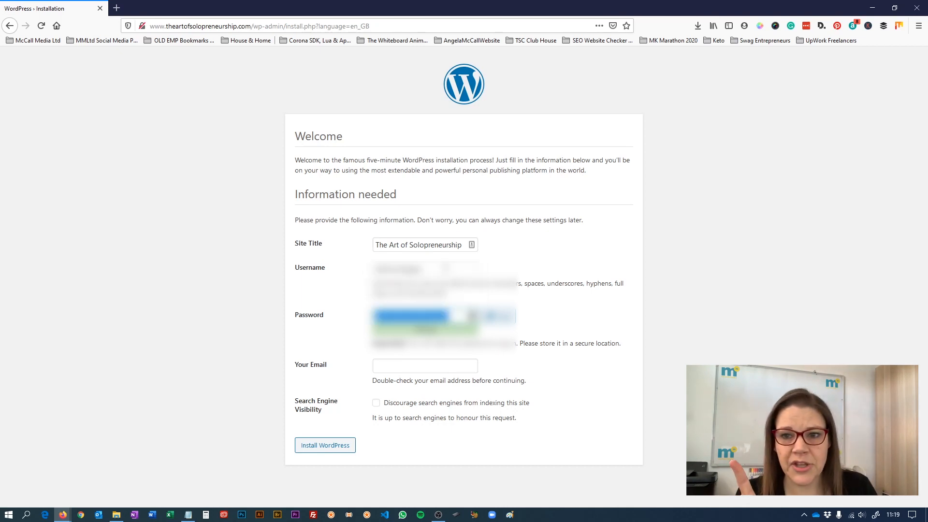
pyautogui.click(415, 365)
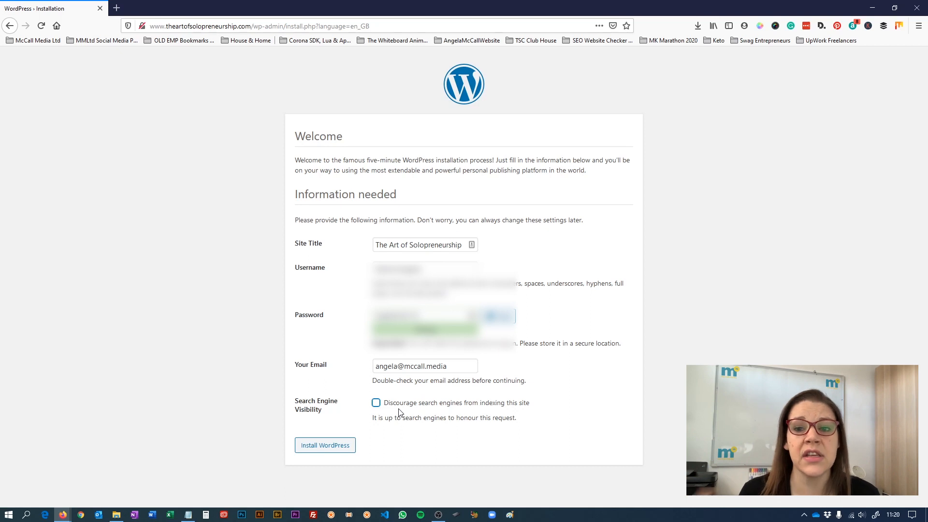
pyautogui.click(333, 449)
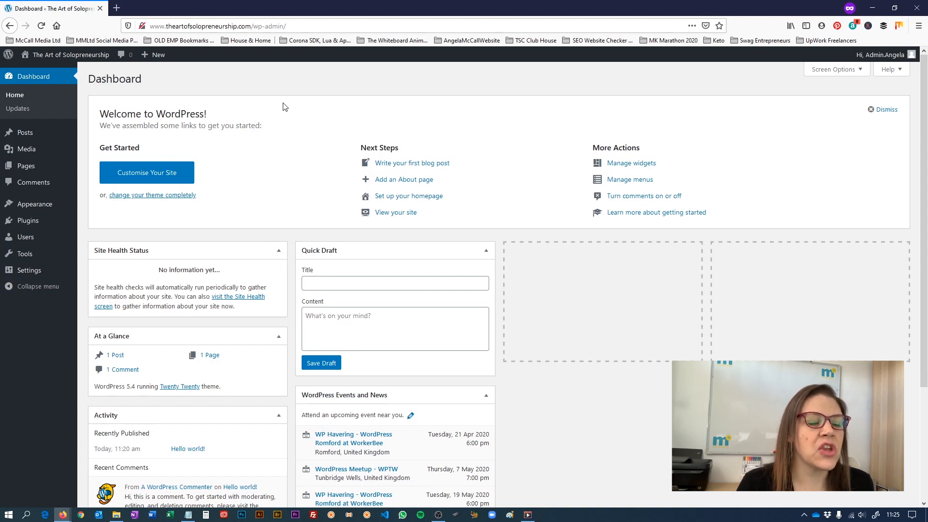
# - Switch to the Firefox window with the WordPress login page and go back to the new site's front page
pyautogui.moveTo(63, 515)
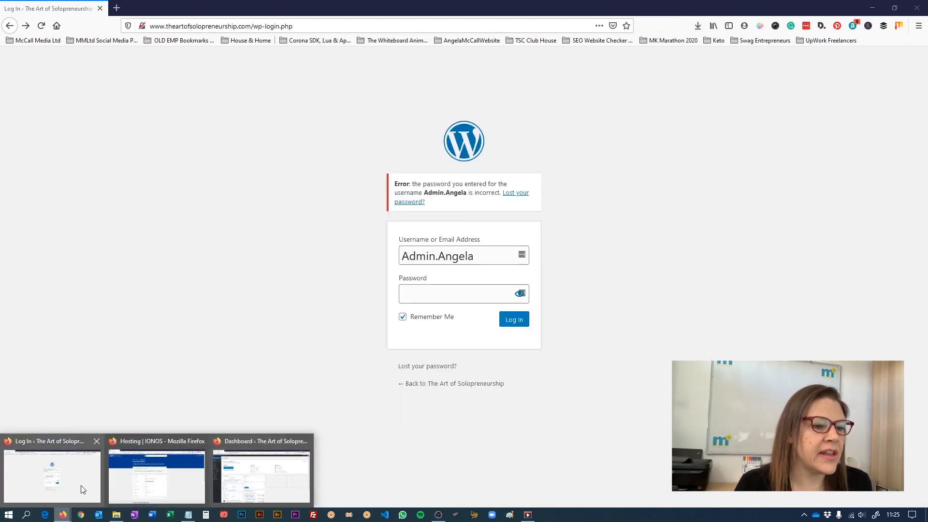
pyautogui.click(83, 490)
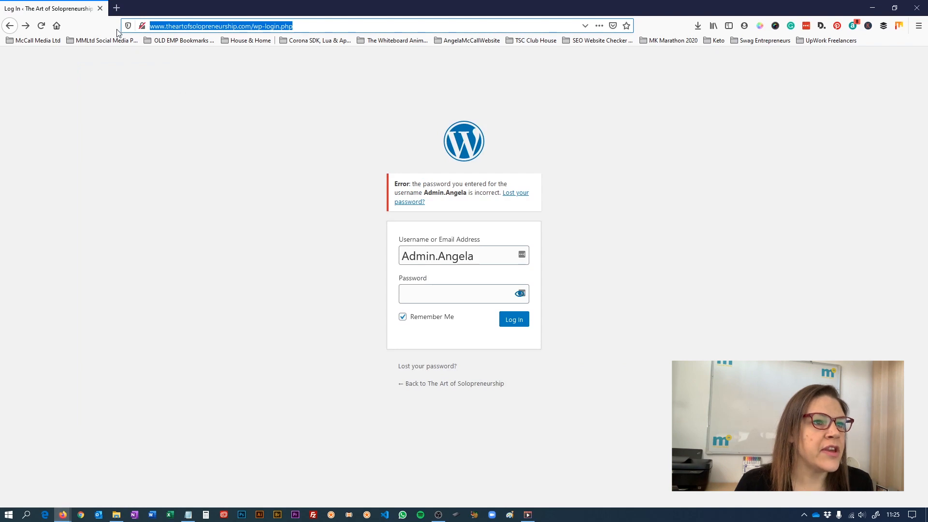
pyautogui.click(11, 26)
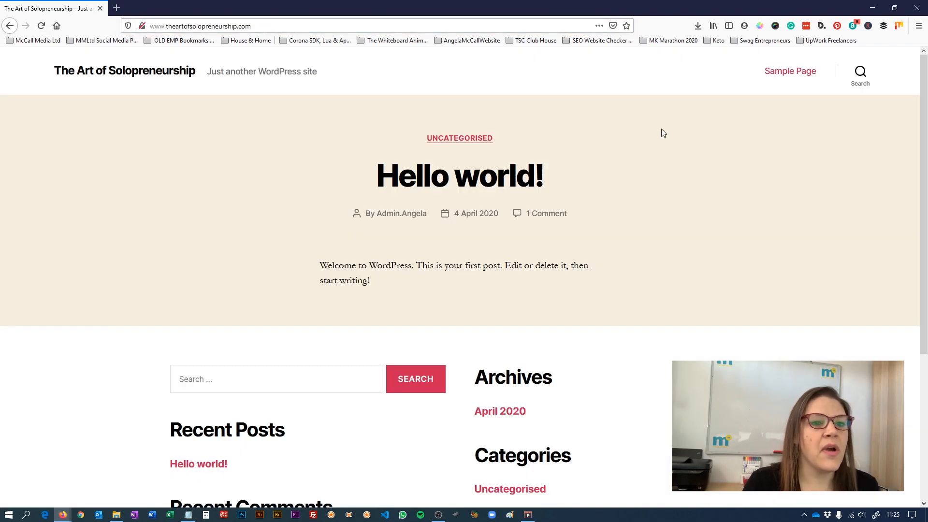